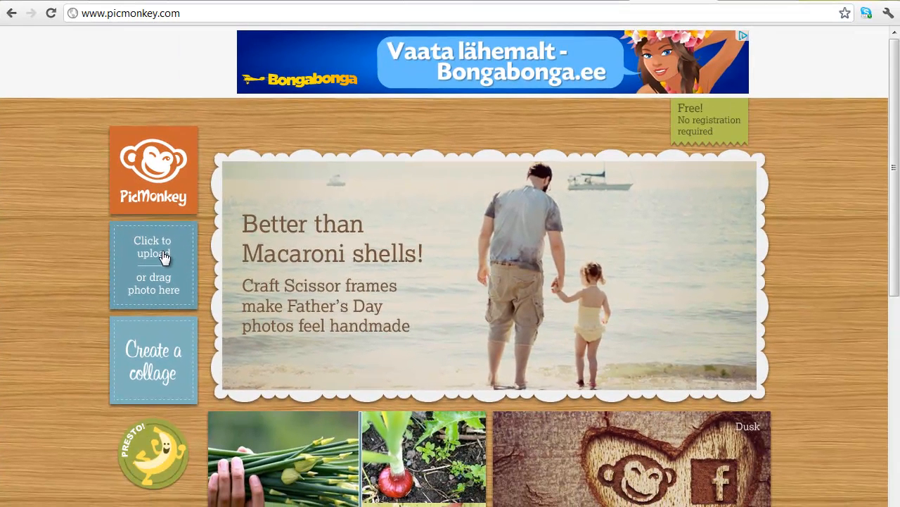
Upload the photo IMG_0674-vi from the Desktop into the photo editor.
click(178, 278)
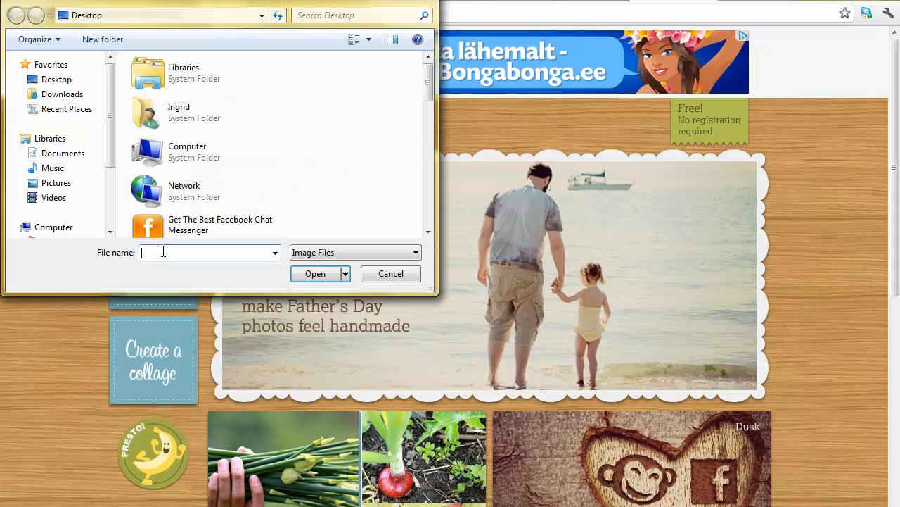
drag(427, 83, 427, 163)
click(197, 156)
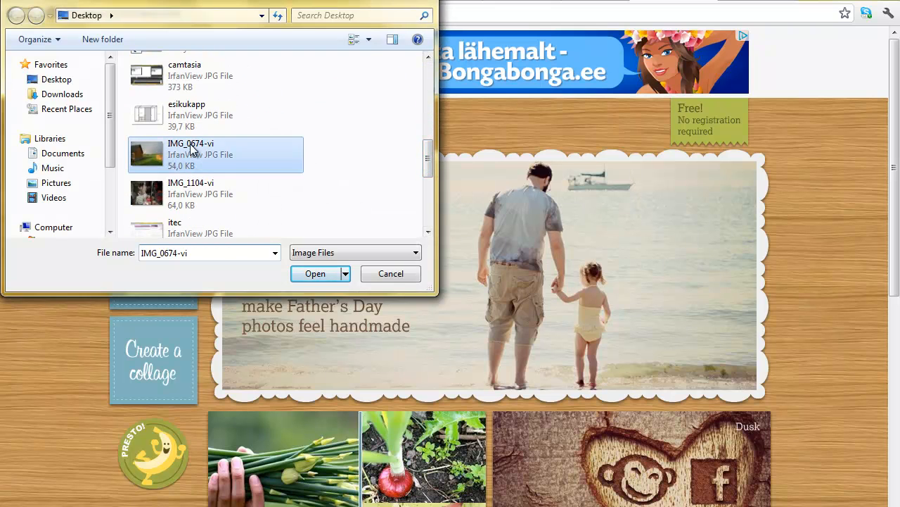
click(319, 277)
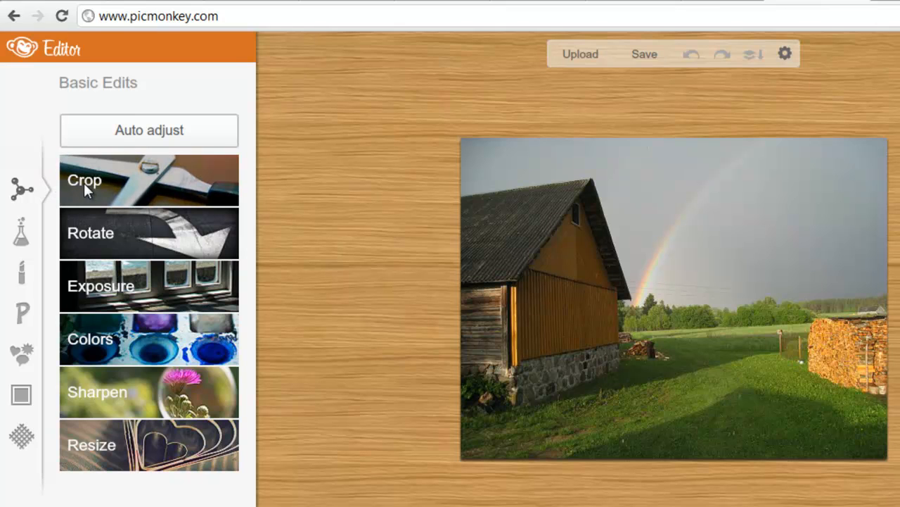
Crop the photo to 441 x 325 with no fixed proportions, keeping its upper-left area, and apply the crop.
click(136, 190)
drag(645, 252, 577, 202)
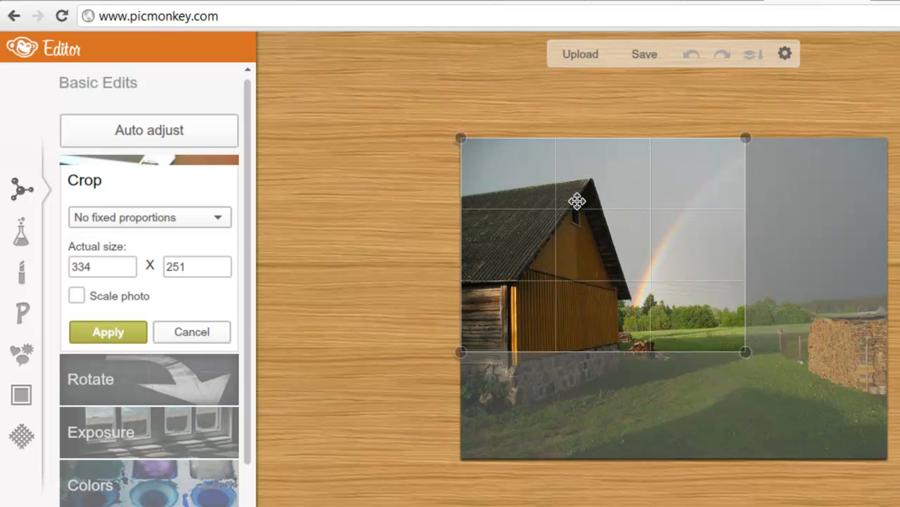
drag(747, 352, 838, 415)
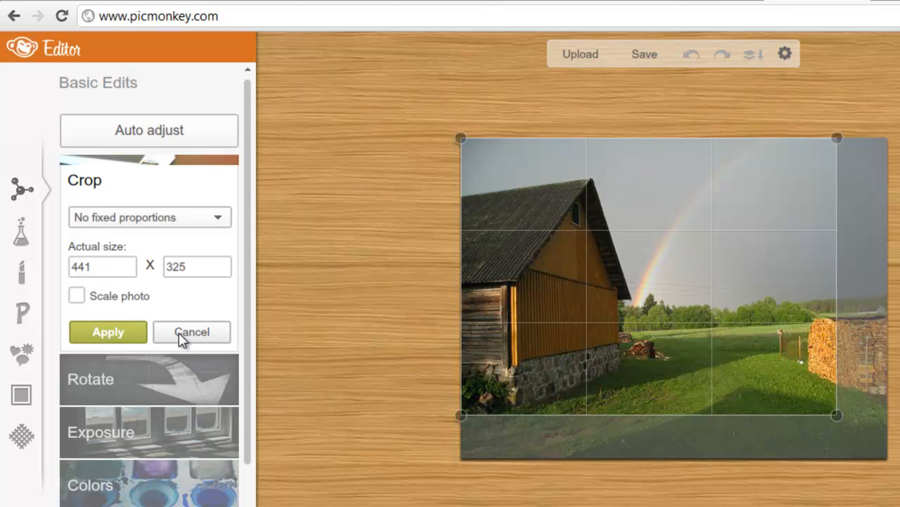
click(108, 332)
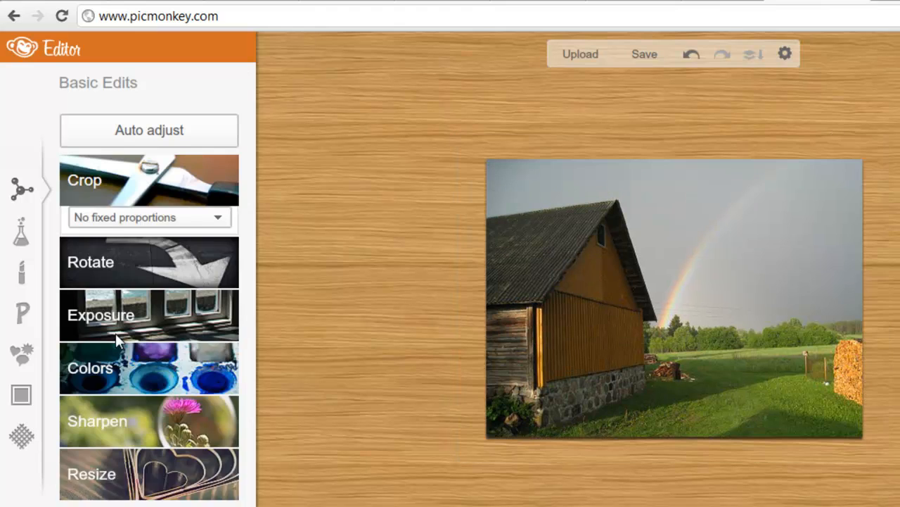
Straighten the photo by 3.59 with the Rotate edit and apply it.
click(131, 231)
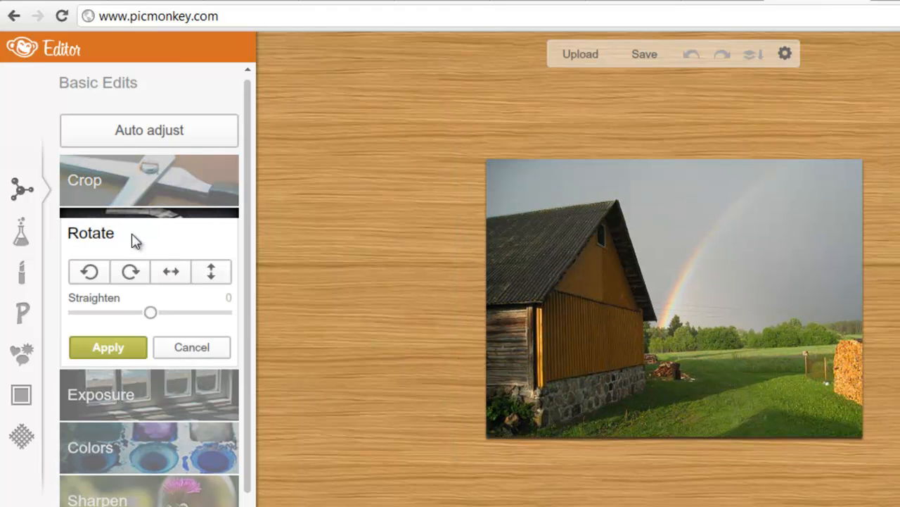
drag(148, 314, 172, 332)
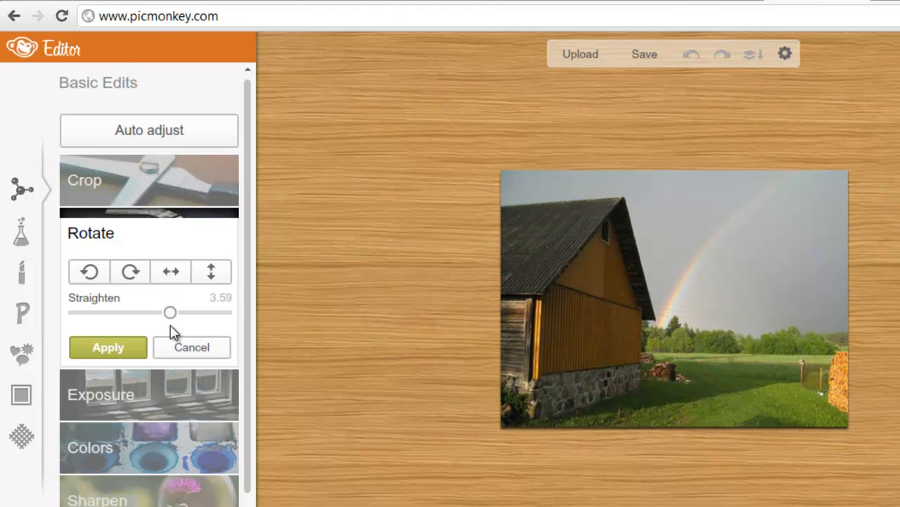
click(125, 340)
Try an Exposure adjustment with brightness 11 and contrast 21, and cancel it.
click(160, 283)
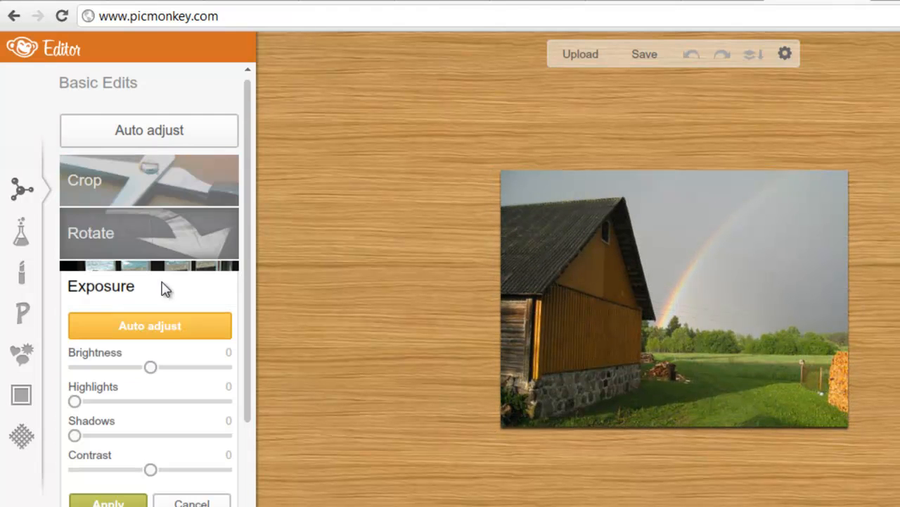
mouse_move(150, 366)
mouse_down()
mouse_move(185, 369)
mouse_move(158, 369)
mouse_up()
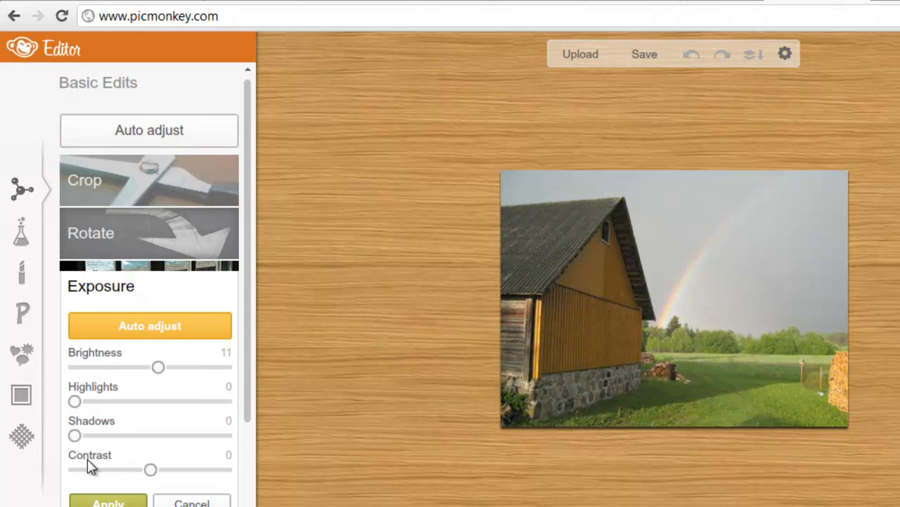
drag(151, 469, 169, 470)
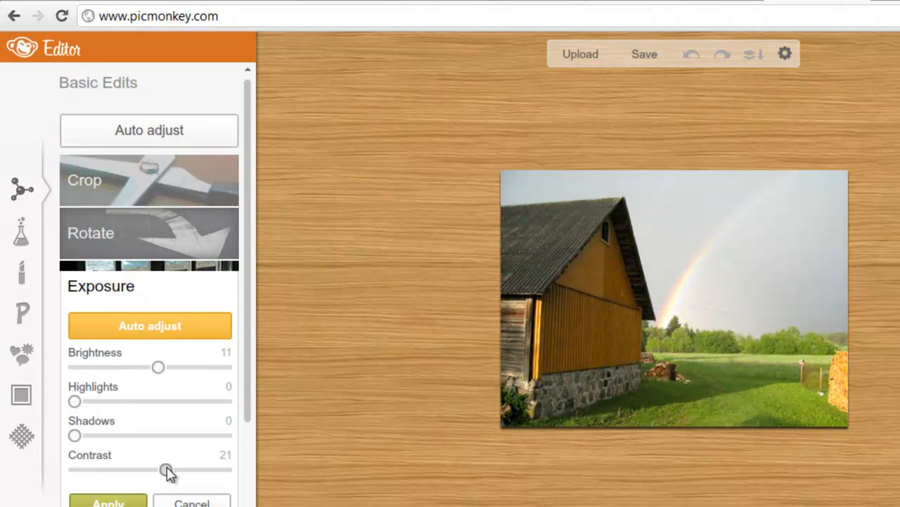
click(176, 502)
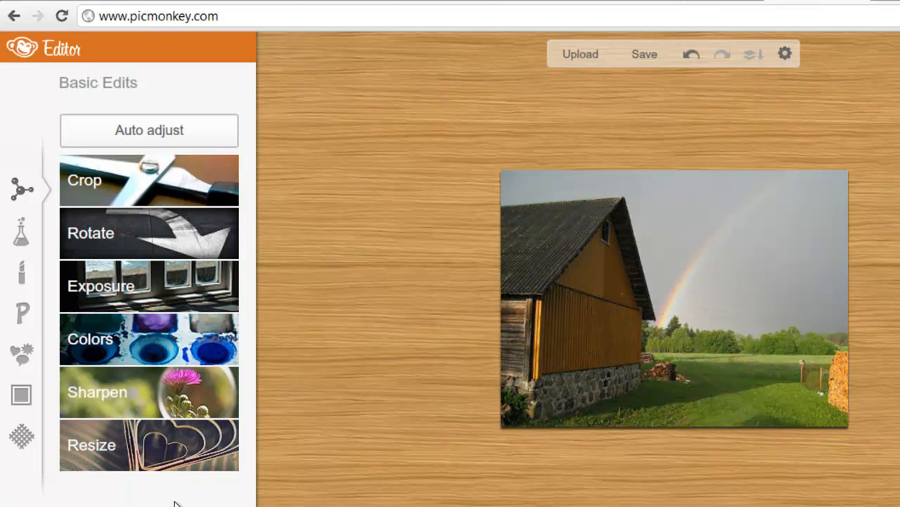
Try lowering the saturation and temperature in the Colors adjustment, and discard the changes.
click(143, 352)
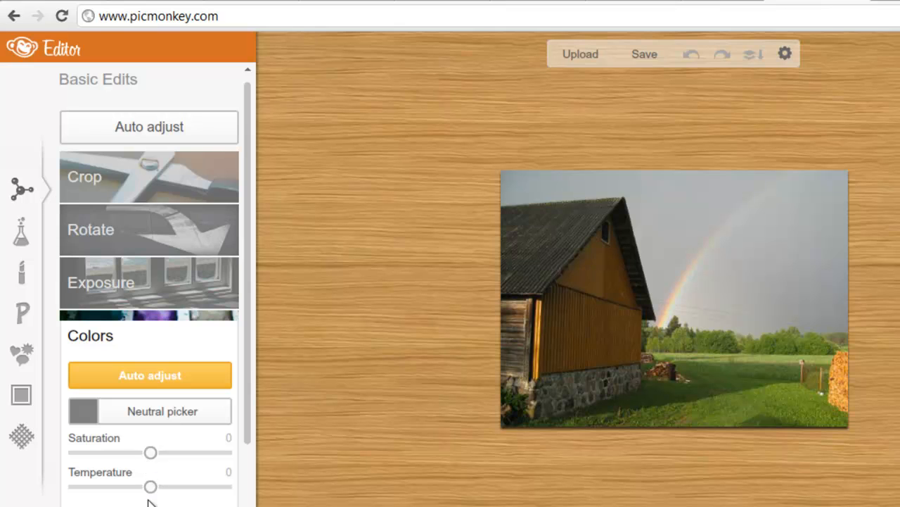
drag(151, 452, 125, 454)
drag(149, 487, 113, 489)
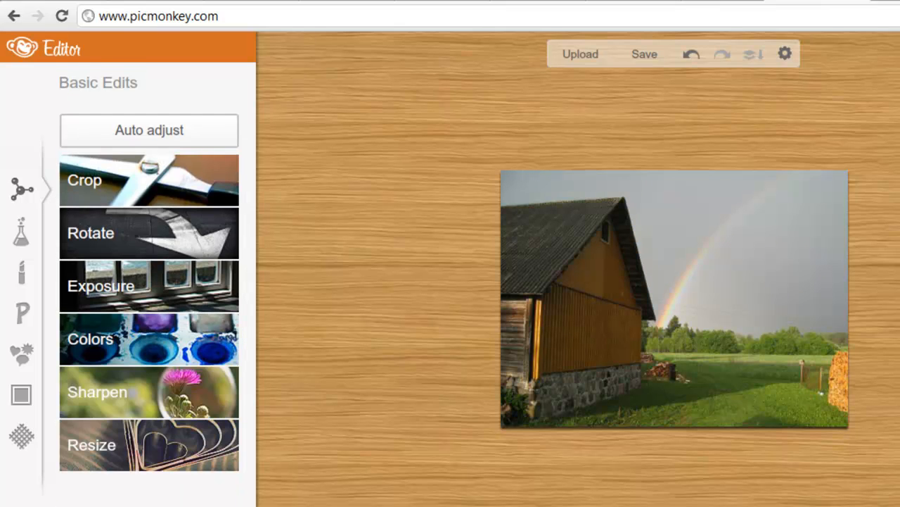
View the options of the Sharpen and Resize edits, leaving both without applying anything.
click(157, 397)
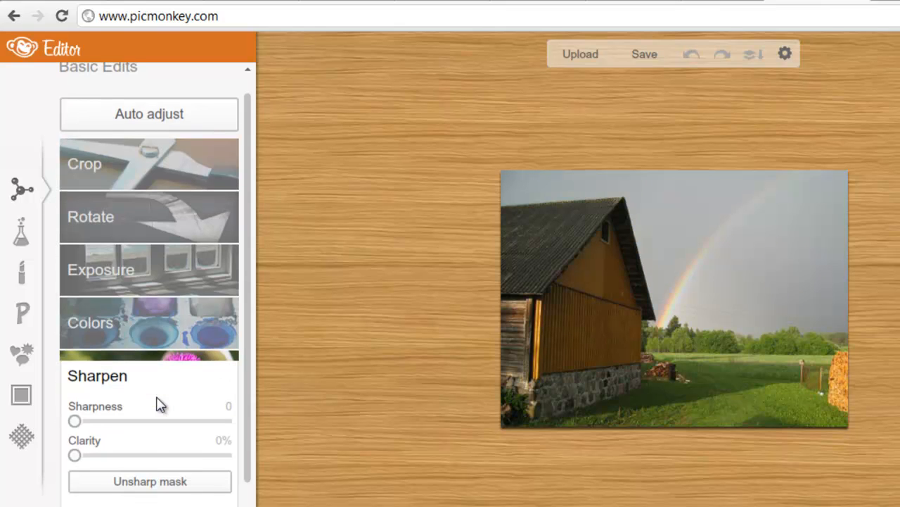
key(Escape)
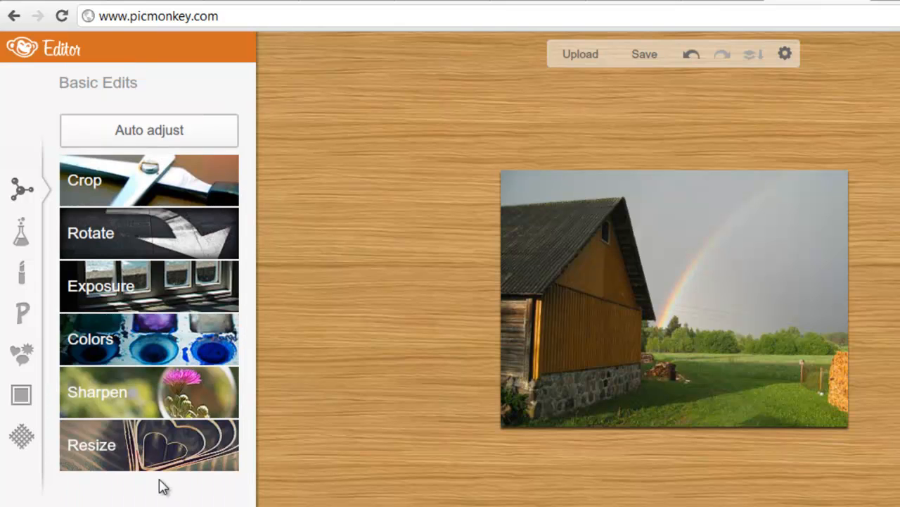
click(164, 451)
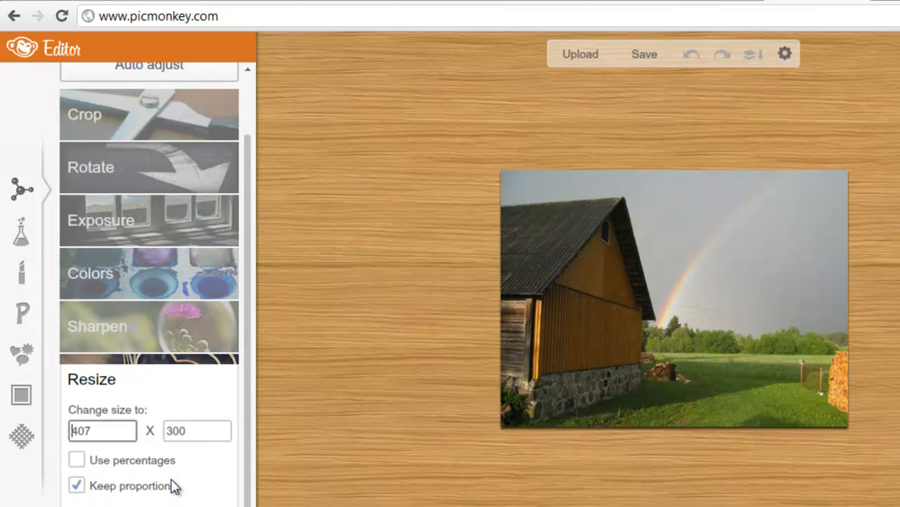
key(Escape)
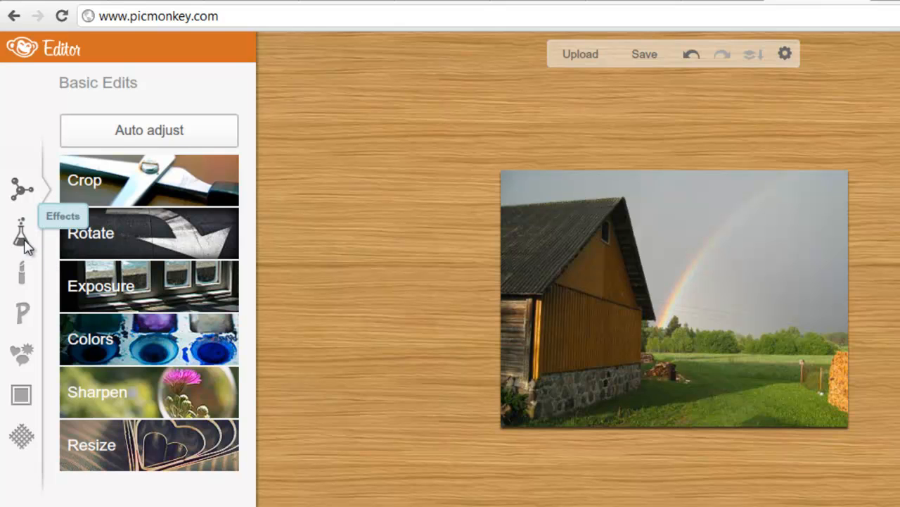
Apply the Soften effect from the Basic effects with 50% softness and 50% fade.
click(22, 236)
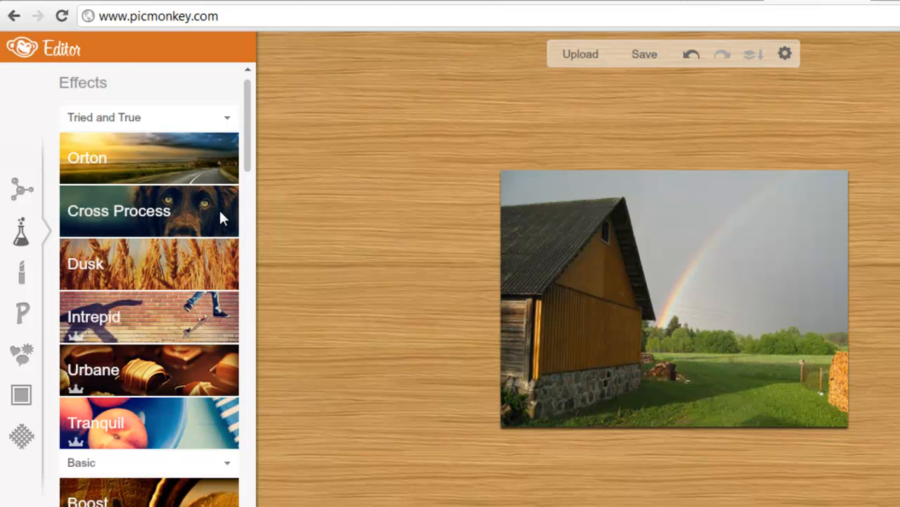
drag(249, 153, 250, 200)
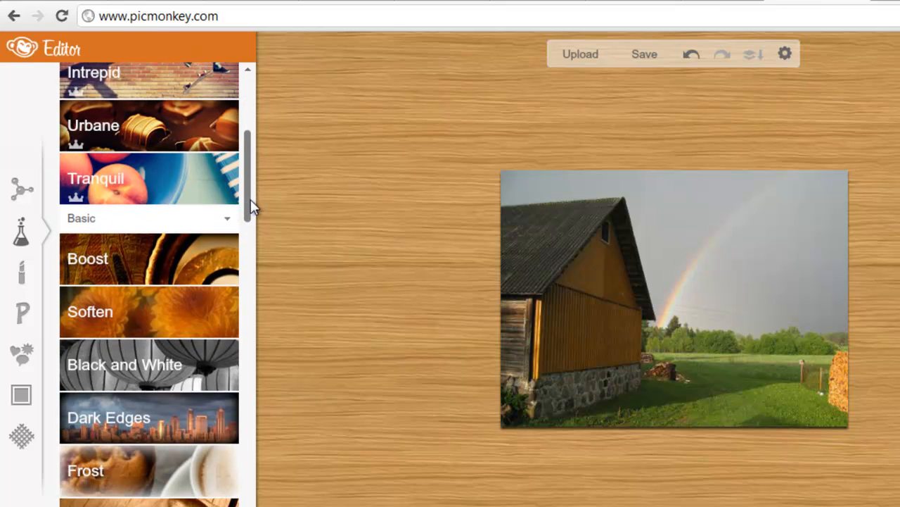
click(179, 317)
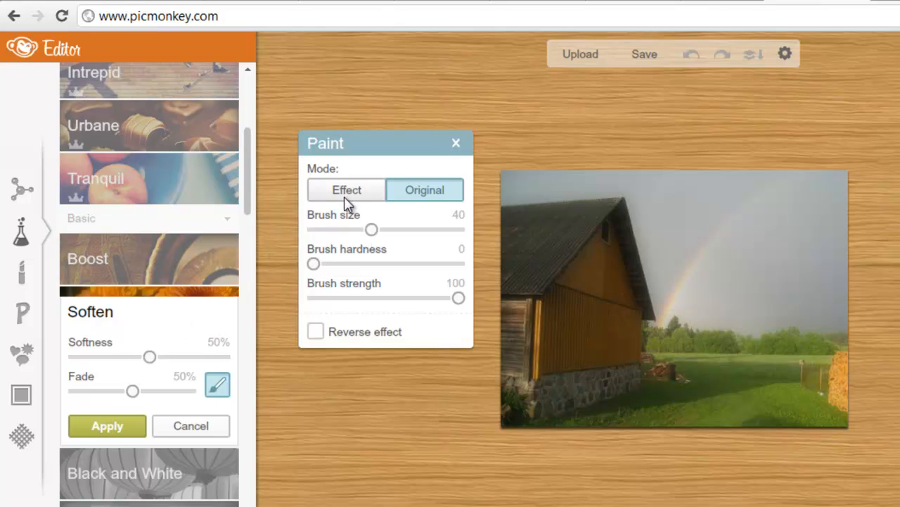
click(115, 423)
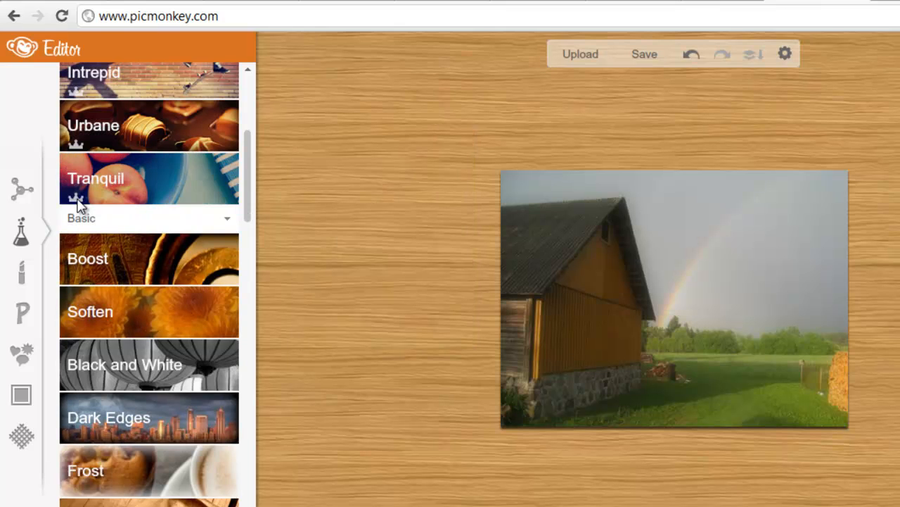
Try the Tranquil effect on the photo, discard it and look through the Touch Up tools.
mouse_move(78, 204)
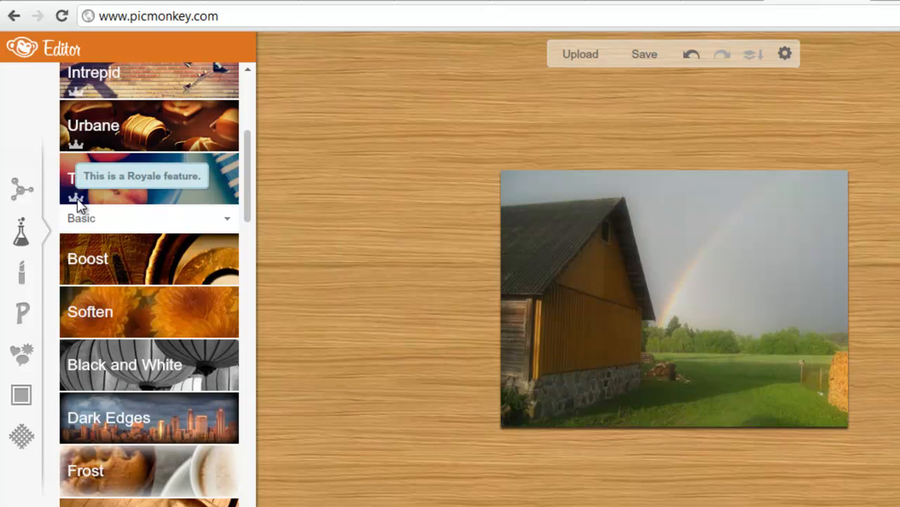
click(112, 192)
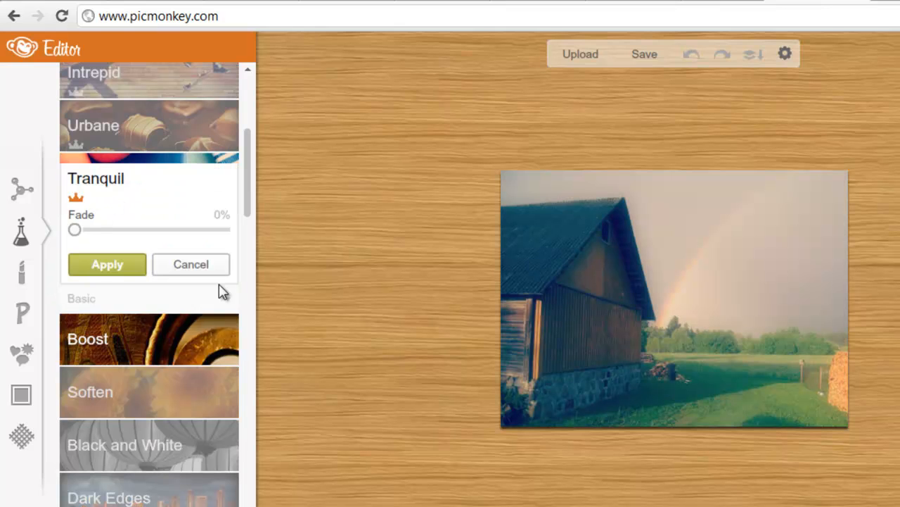
drag(247, 215, 251, 493)
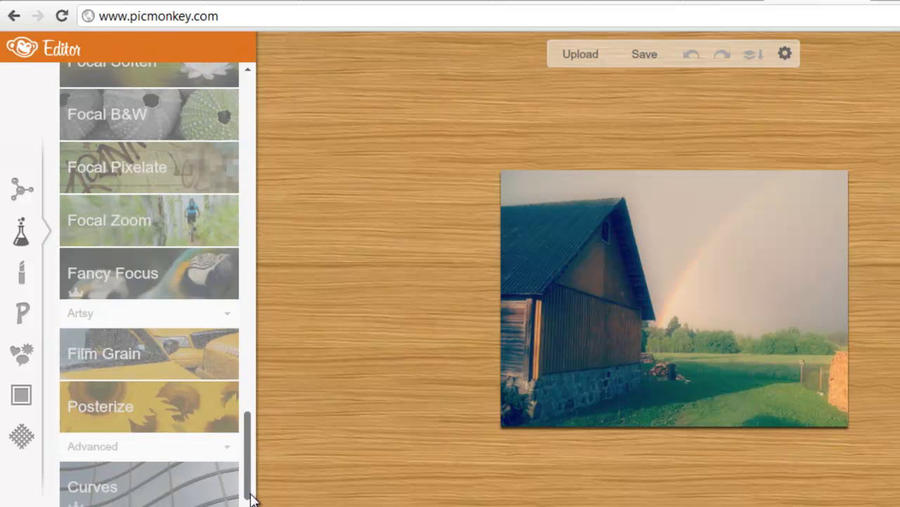
click(24, 278)
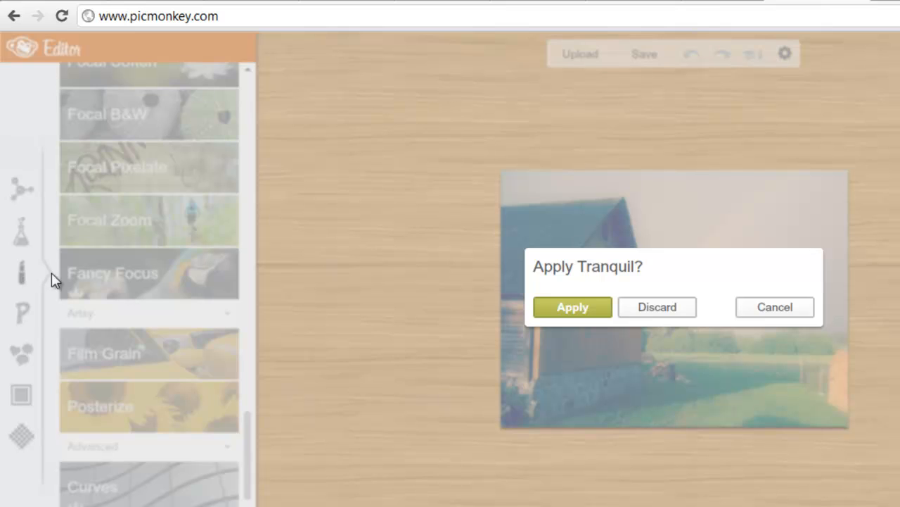
click(655, 315)
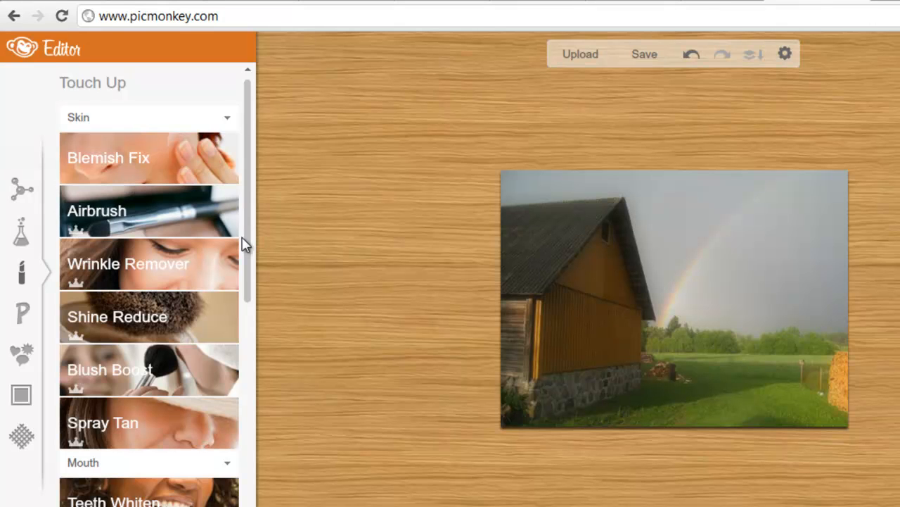
drag(247, 234, 252, 494)
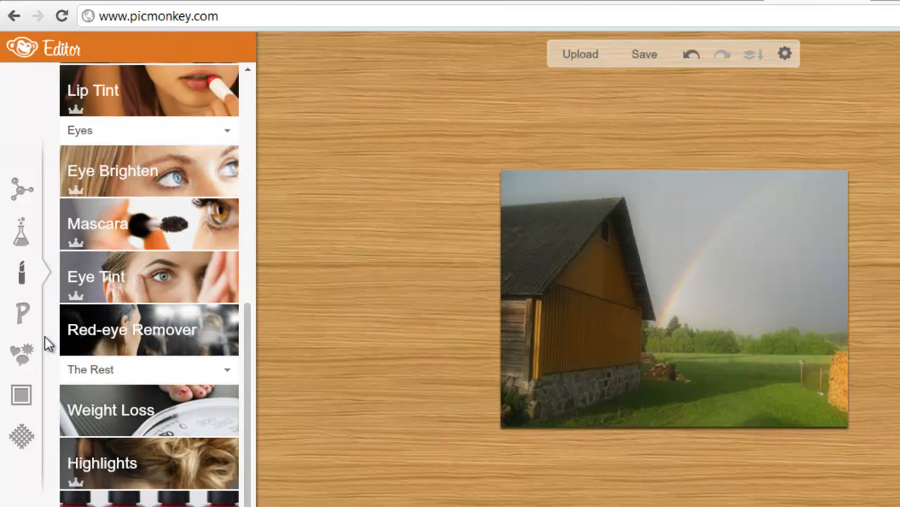
Add the text "Minu maja" to the photo in the Didact Gothic font.
click(24, 323)
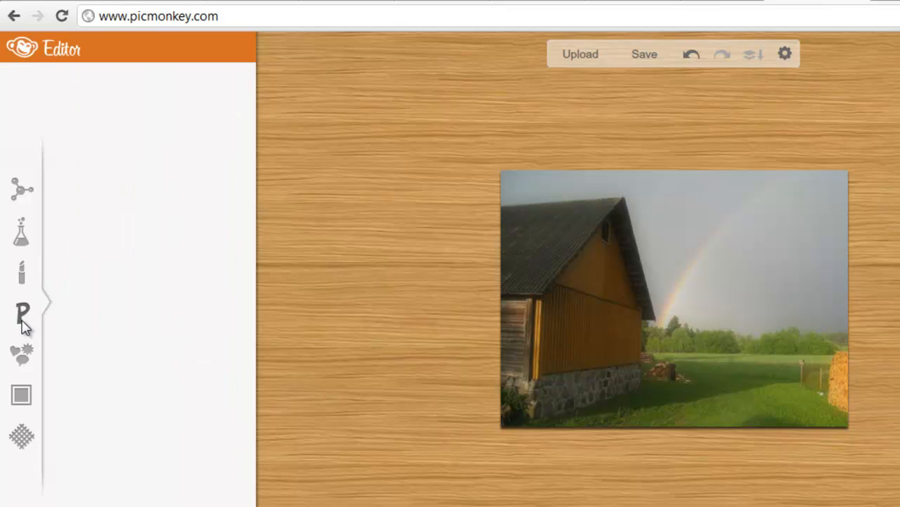
click(89, 117)
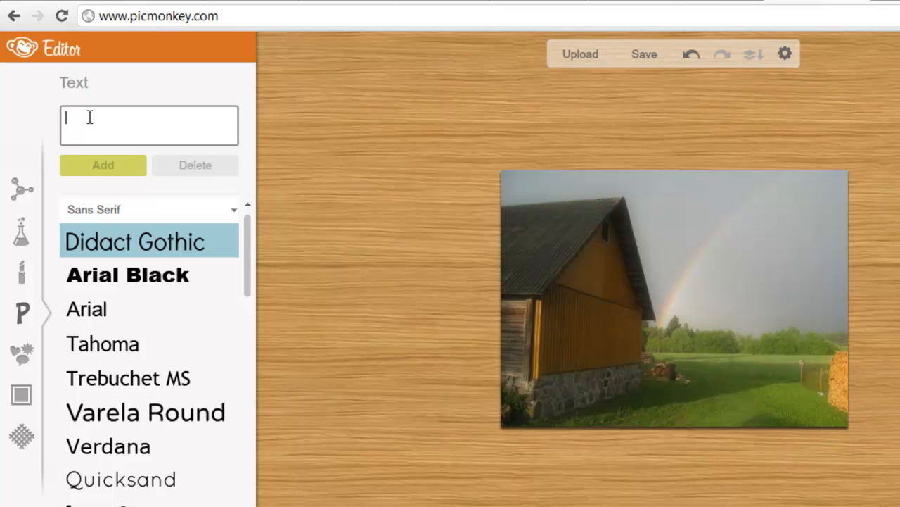
text(Minu maja)
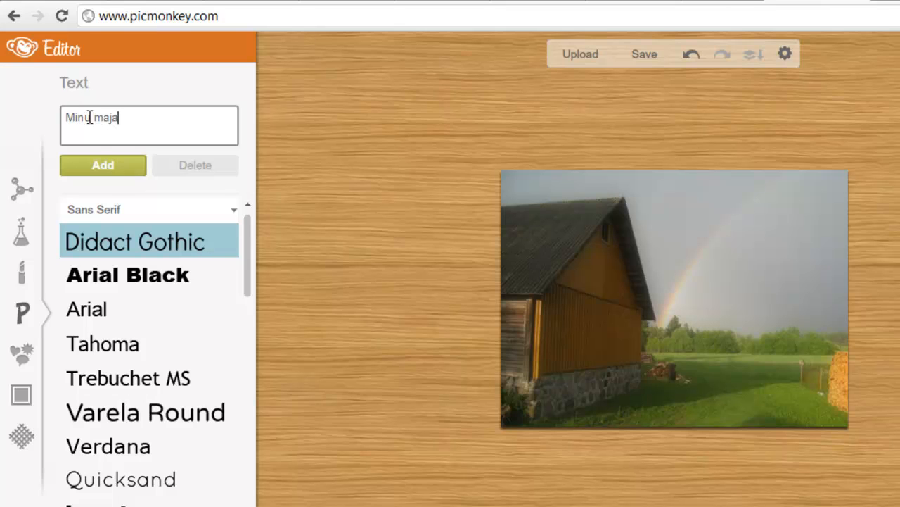
click(105, 163)
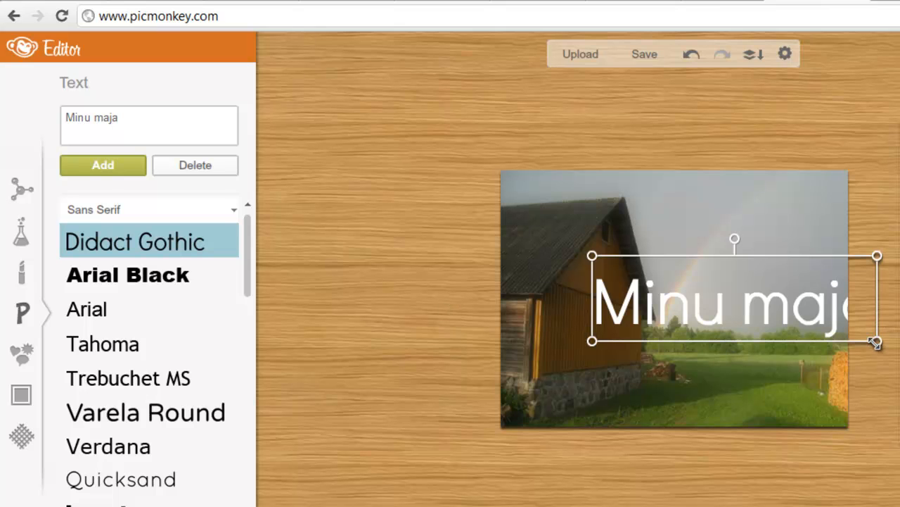
Fit the "Minu maja" text at size 56 into the sky at the photo's upper right and color it red (BD1400).
drag(878, 343, 804, 307)
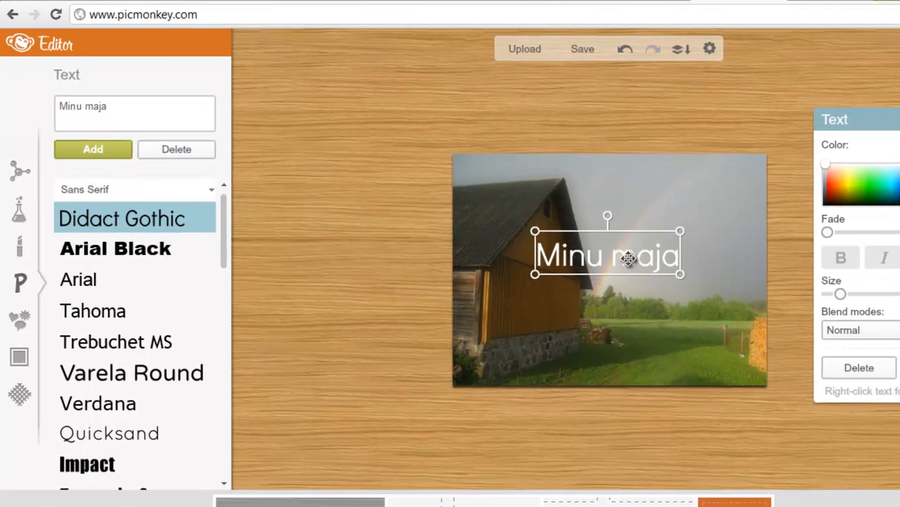
drag(695, 283, 776, 215)
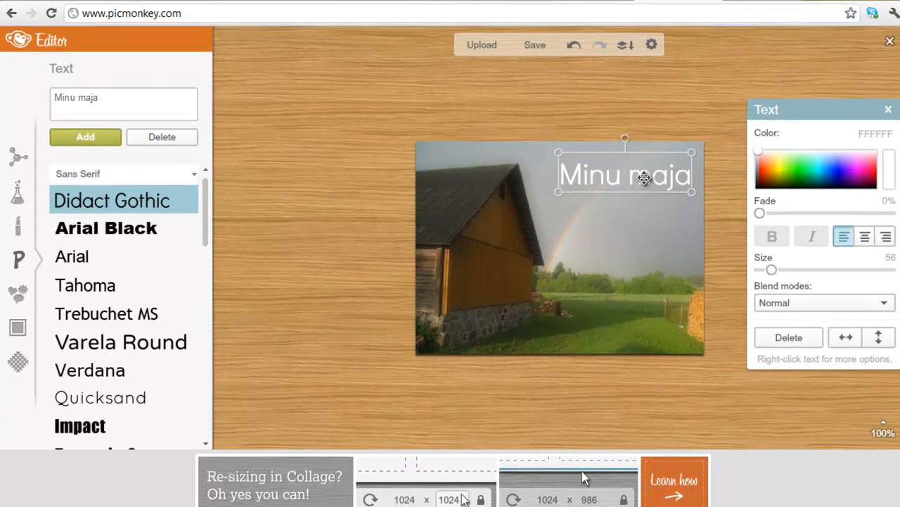
click(762, 175)
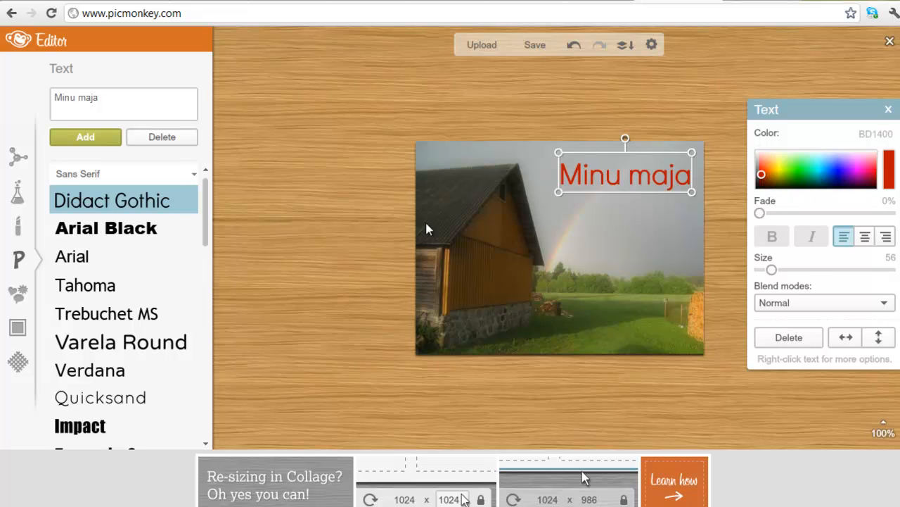
Change the "Minu maja" text to the Arial font and rotate it clockwise so it slopes down across the sky.
click(116, 269)
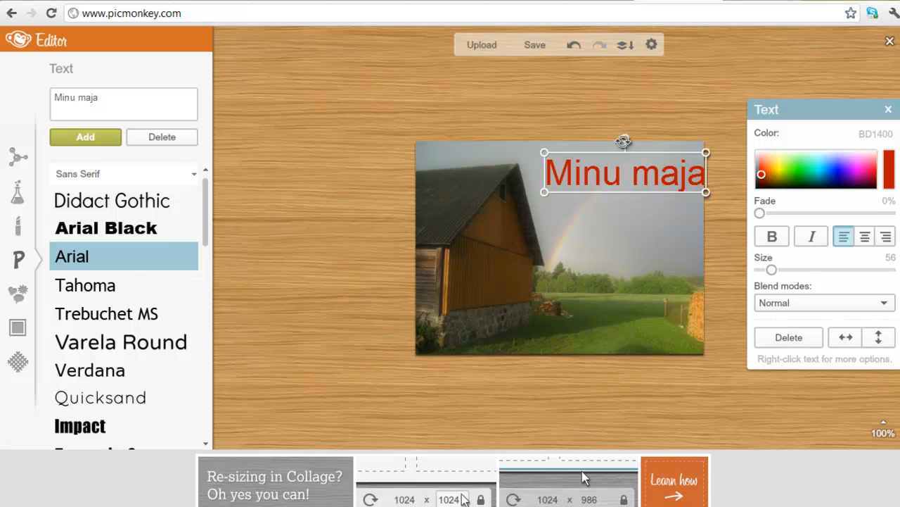
drag(624, 141, 645, 139)
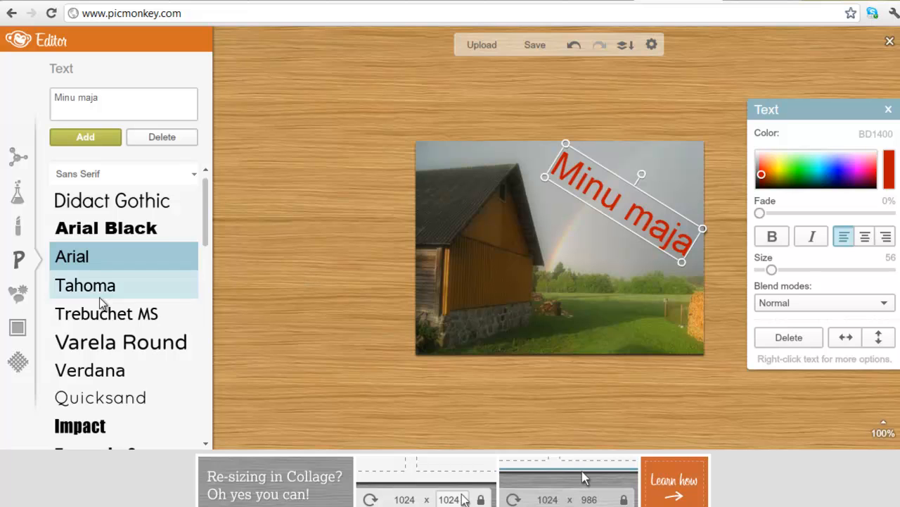
Try a rounded rectangle from the Geometric overlays at the barn's lower right corner, color it yellow (ECE600) and delete it.
click(19, 294)
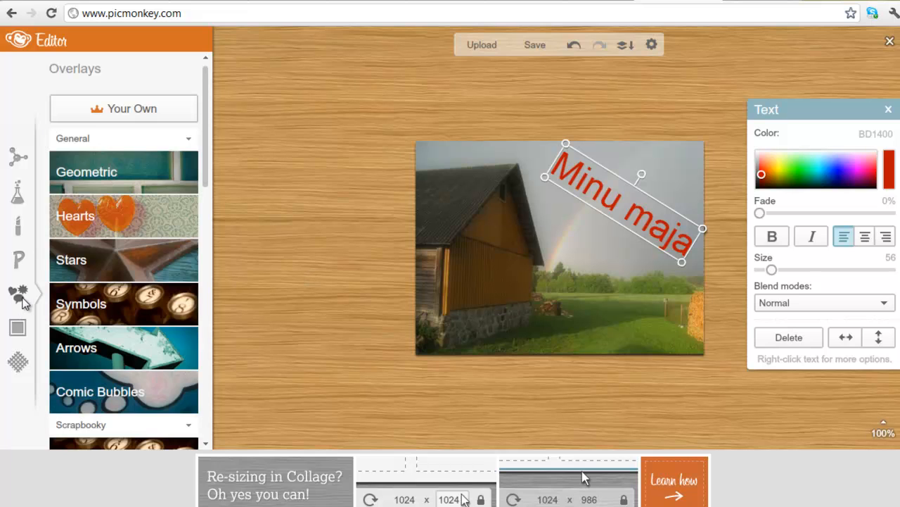
click(134, 171)
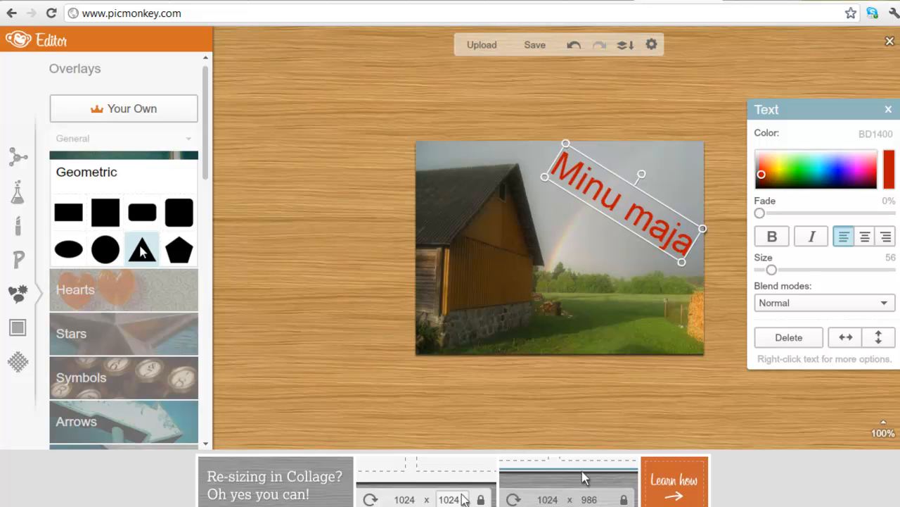
drag(149, 211, 502, 305)
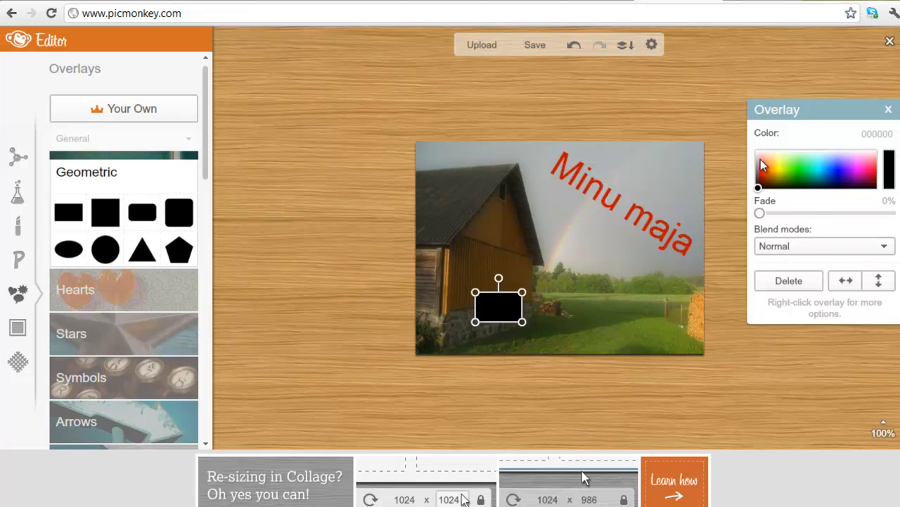
click(779, 171)
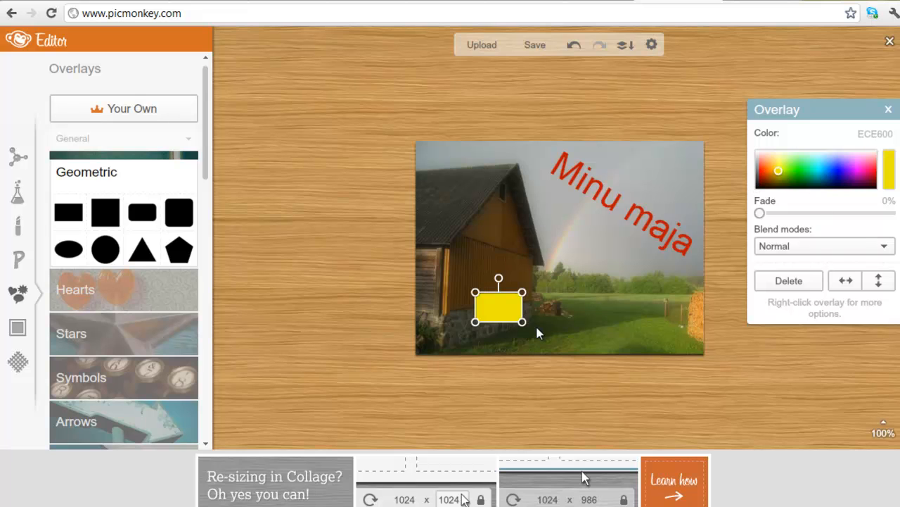
key(Delete)
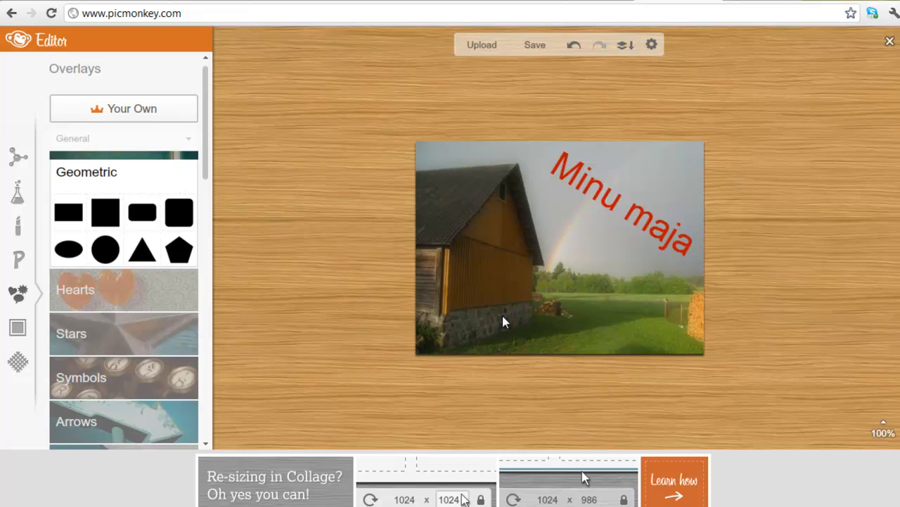
Apply the Rounded Corners frame with corner radius 30 and the Drop Shadow frame with distance 4, size 10 and 30% fade.
click(18, 328)
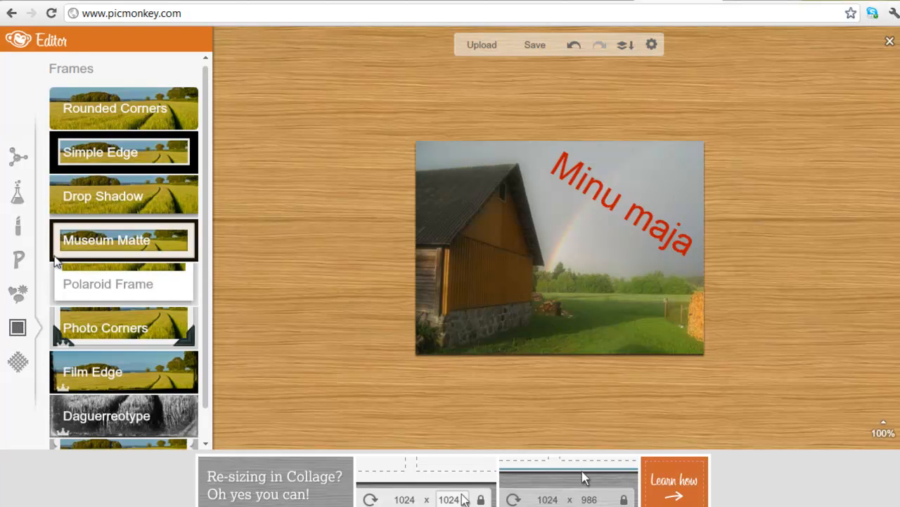
click(140, 124)
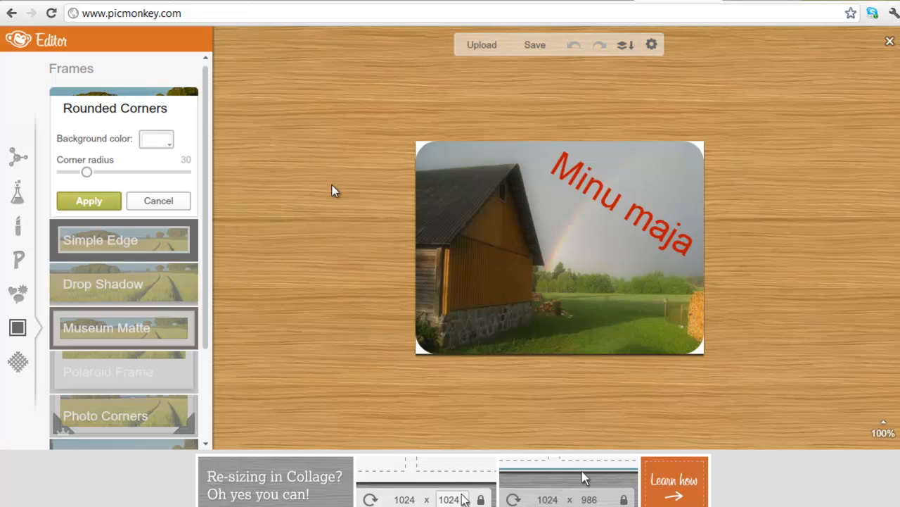
click(85, 199)
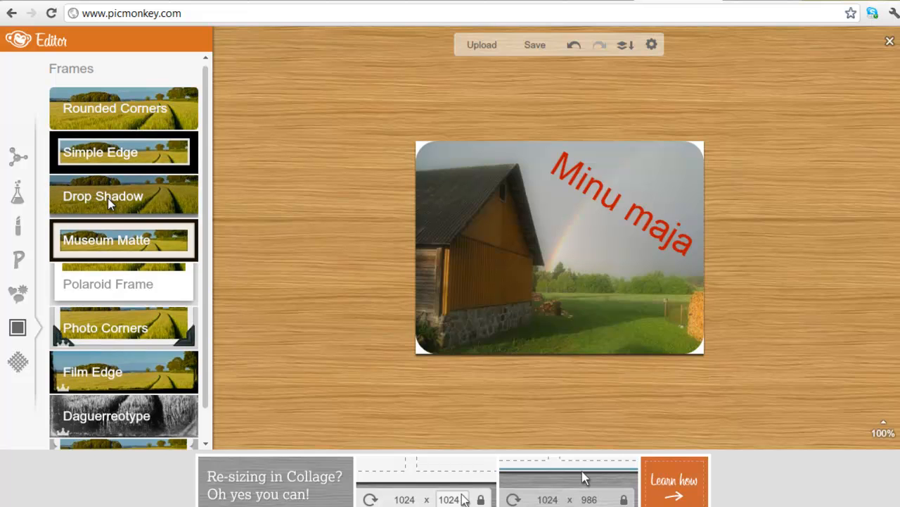
click(108, 202)
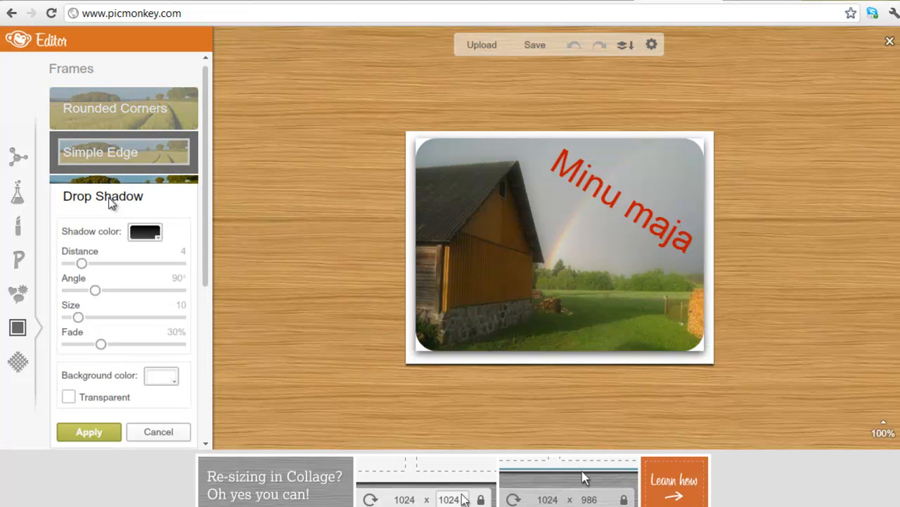
click(78, 433)
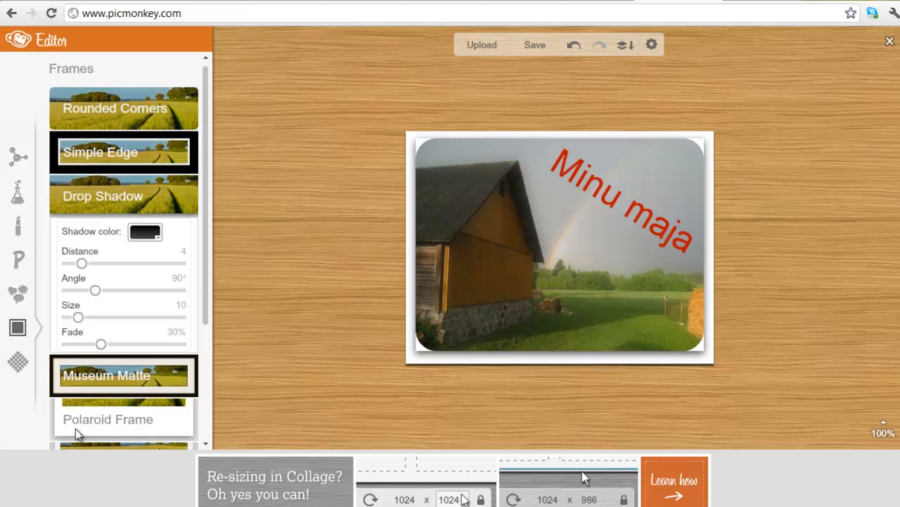
Apply the blue Paint texture to the photo with the Multiply blend mode and 20% fade.
click(19, 363)
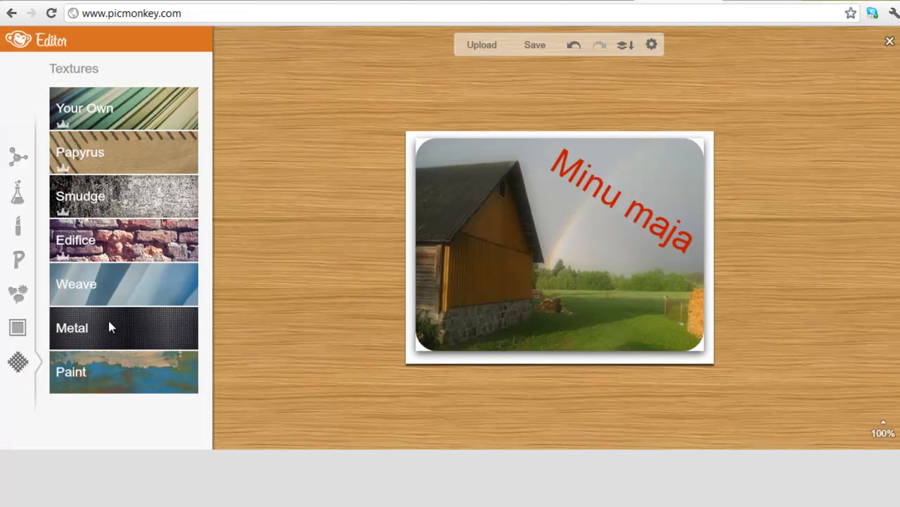
click(111, 371)
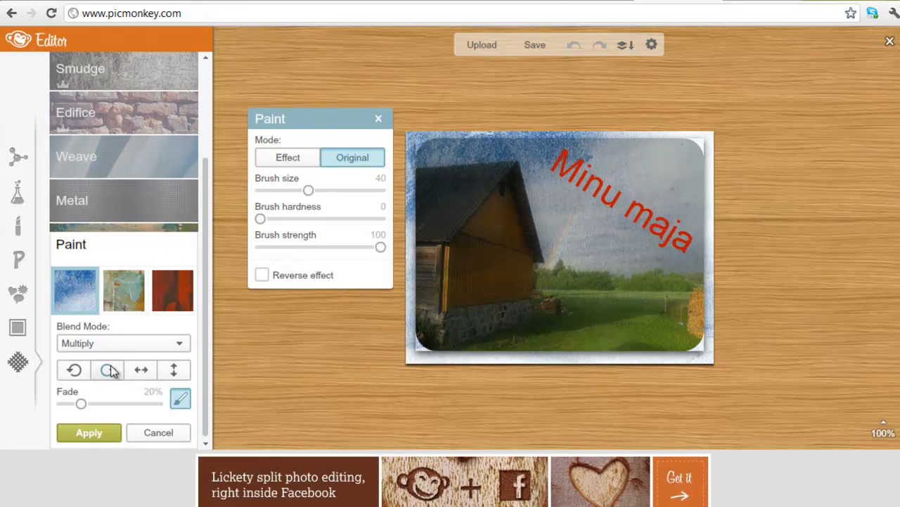
click(111, 370)
click(80, 429)
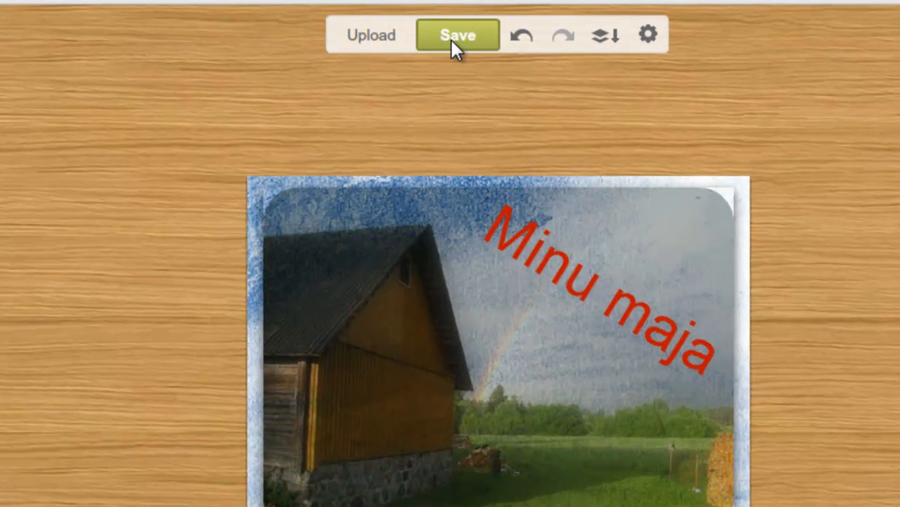
Try the save quality options, choose Russell and request saving the photo to the computer as pilt2 in .jpg format.
click(452, 40)
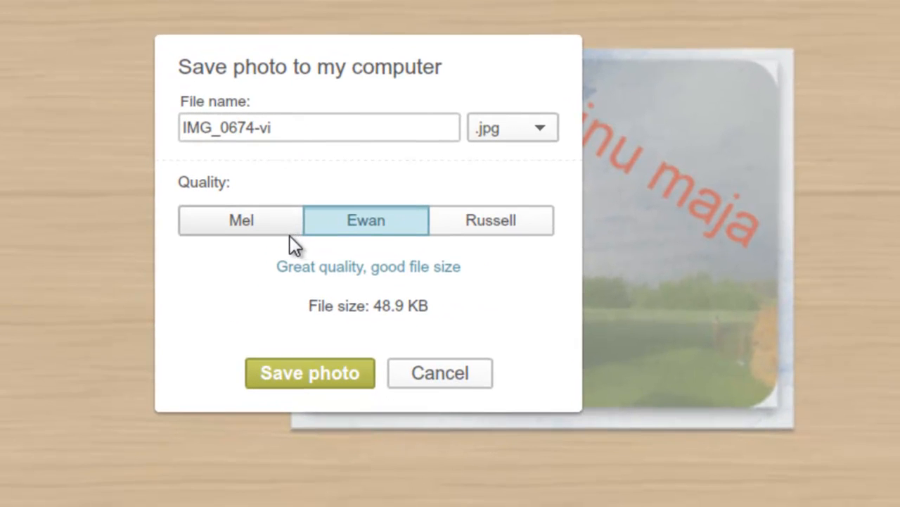
click(252, 217)
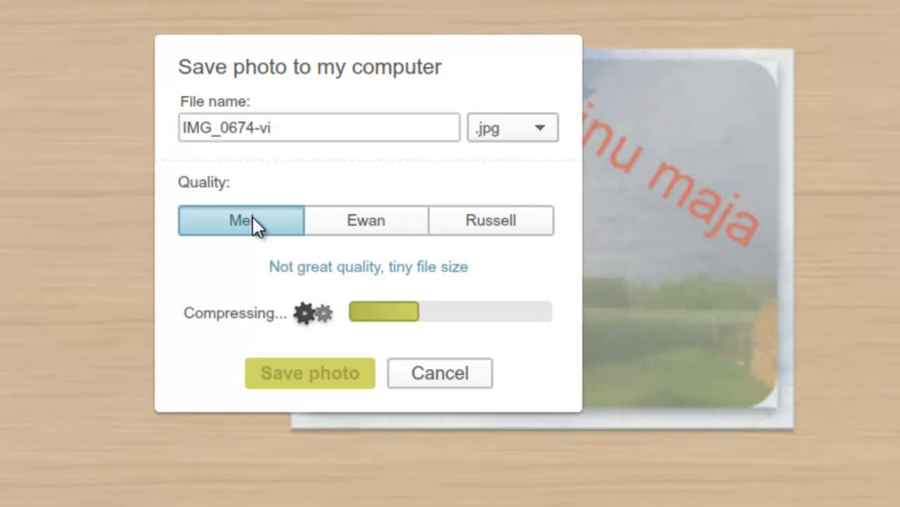
click(354, 218)
click(508, 227)
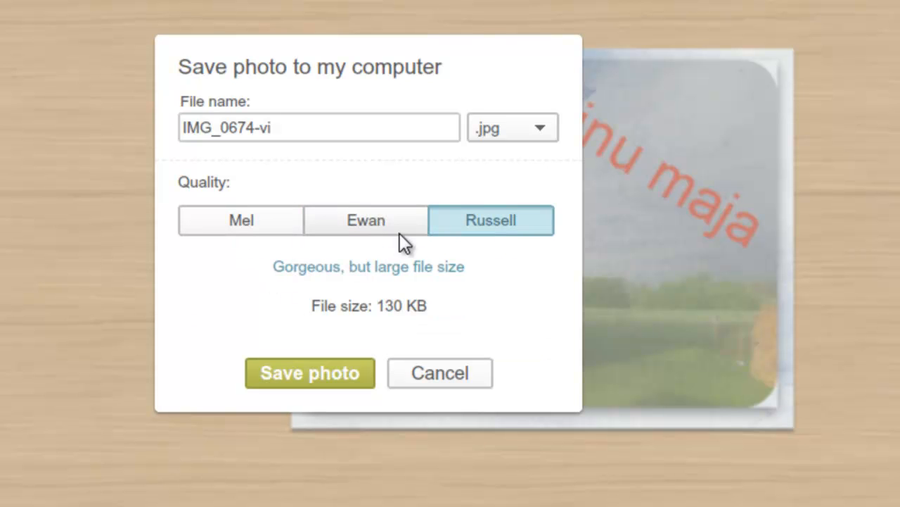
click(316, 376)
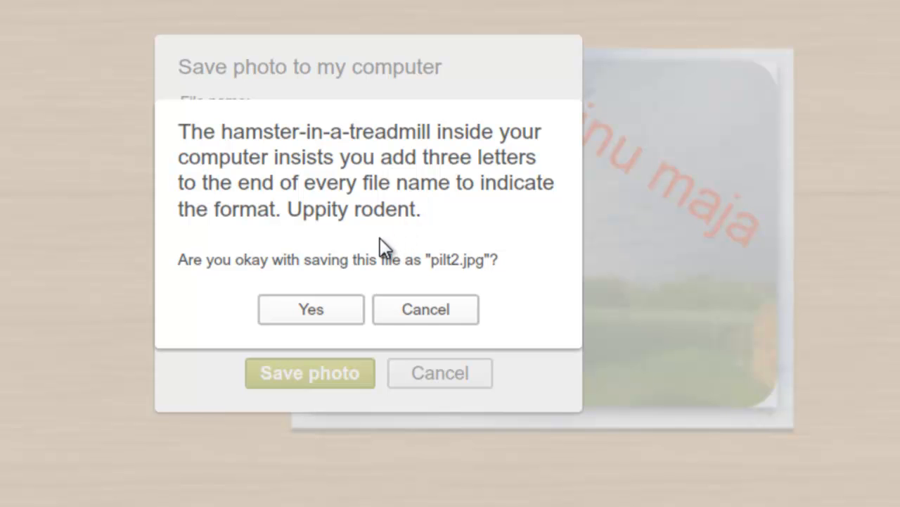
Accept the .jpg file name and save the photo to the Desktop as pilt2.jpg.
click(306, 315)
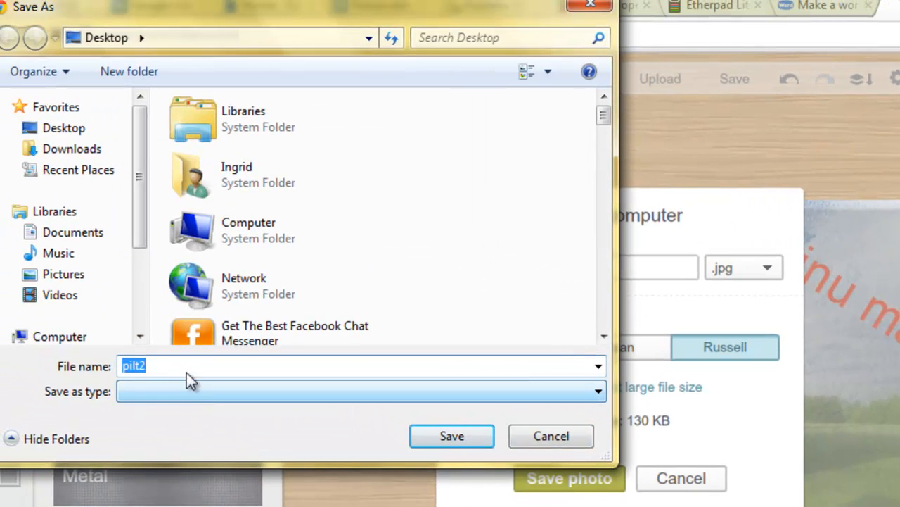
click(105, 336)
text(.jpg)
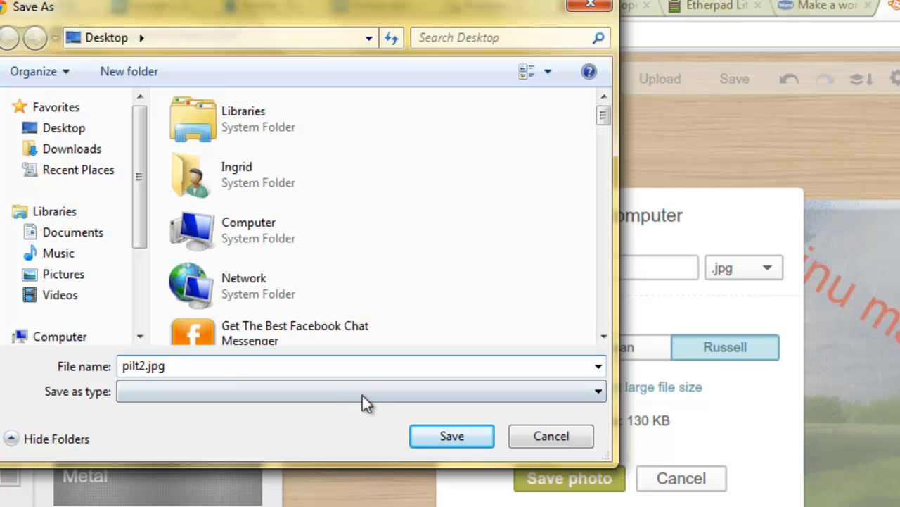
click(454, 436)
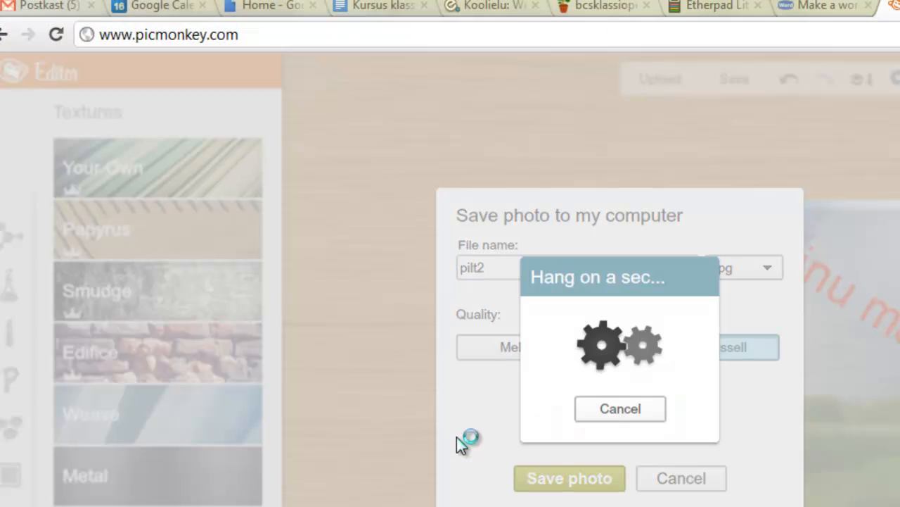